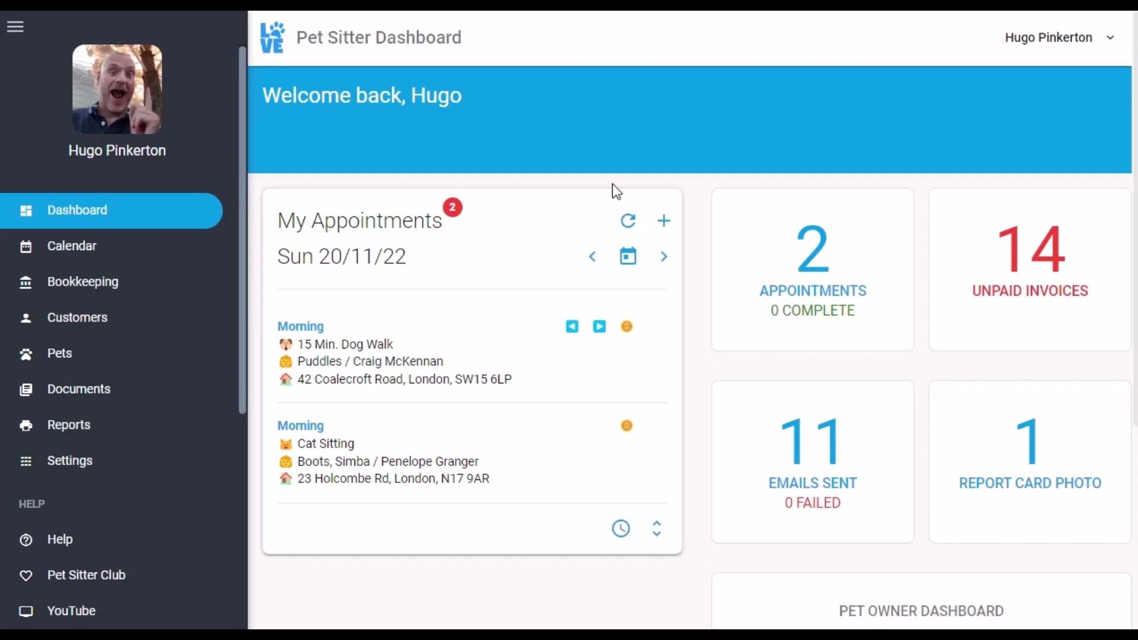
Open the Team Members page under Settings
click(72, 471)
click(380, 614)
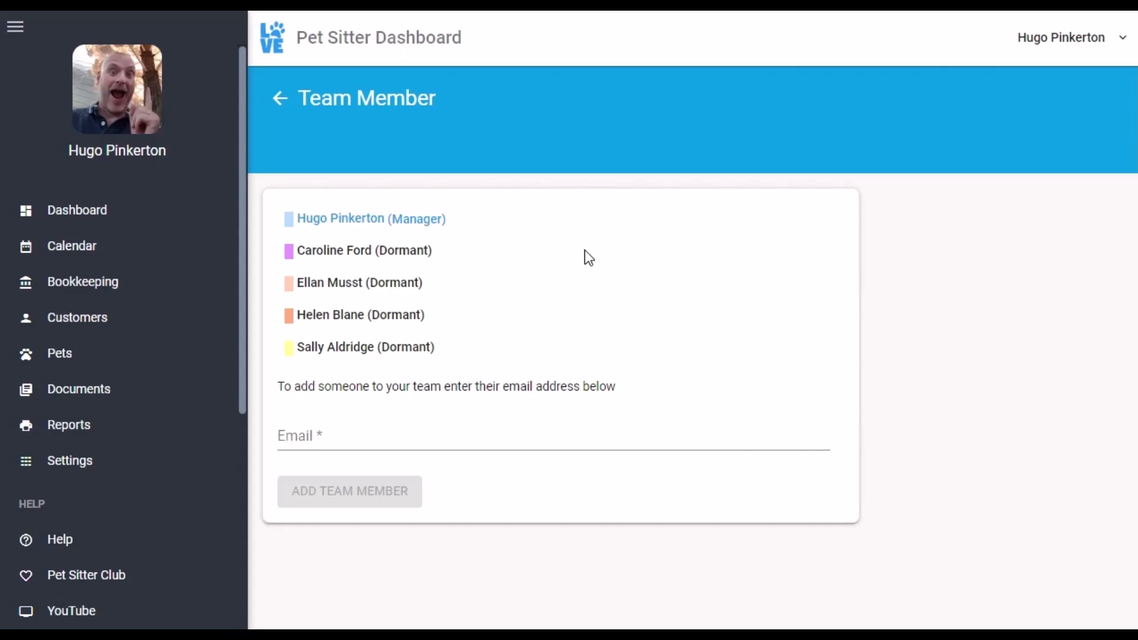
Add a team member by entering their e-mail address, then dismiss the confirmation
click(385, 436)
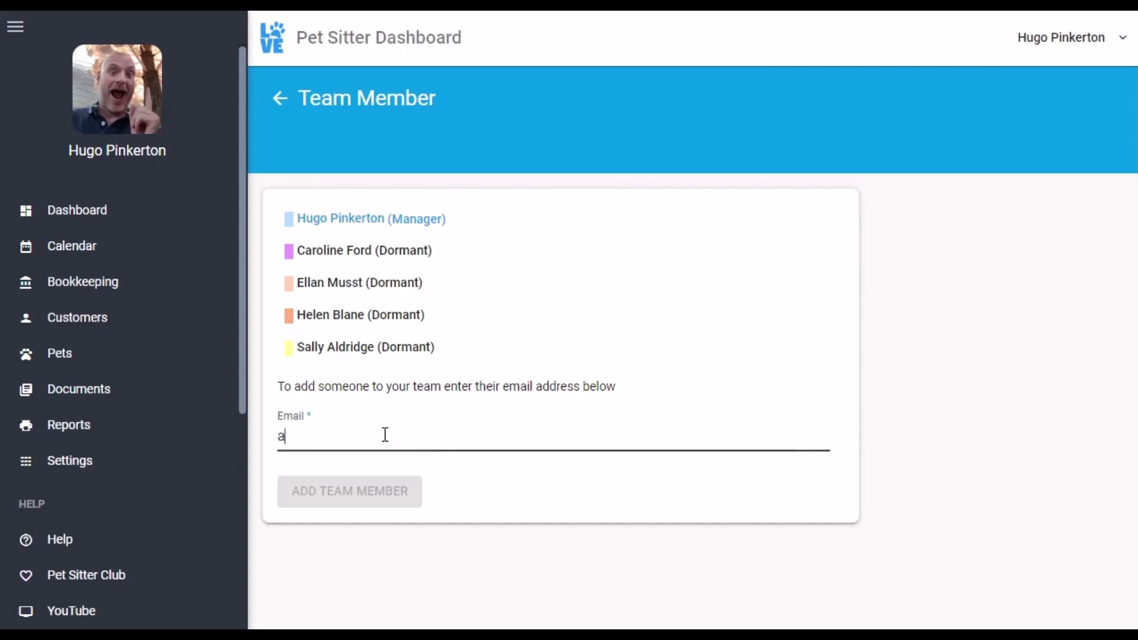
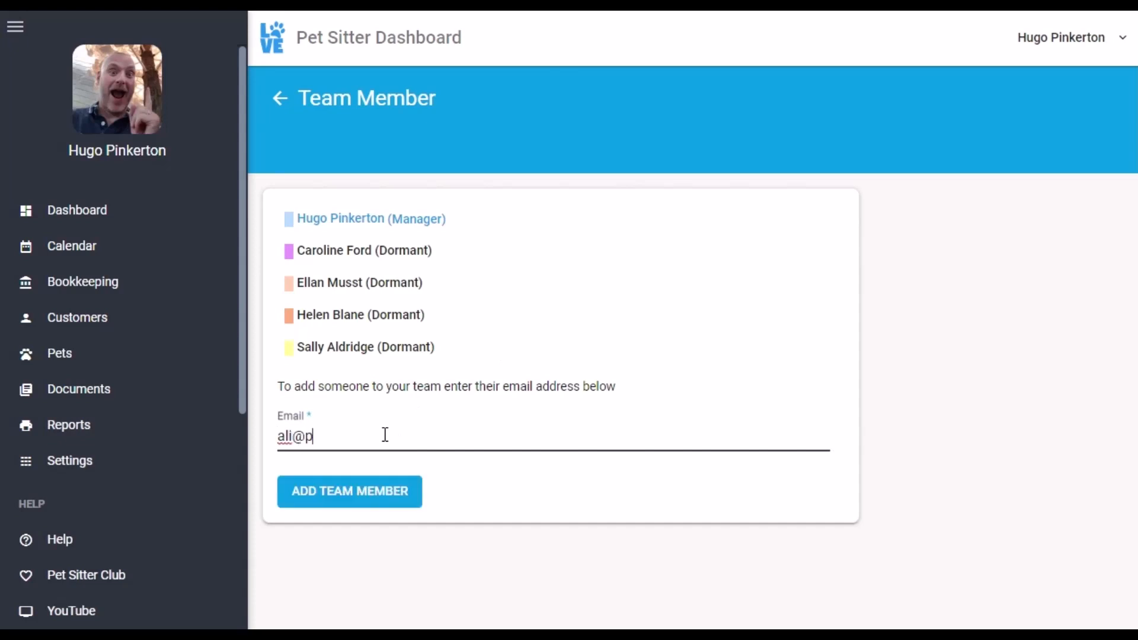
click(348, 500)
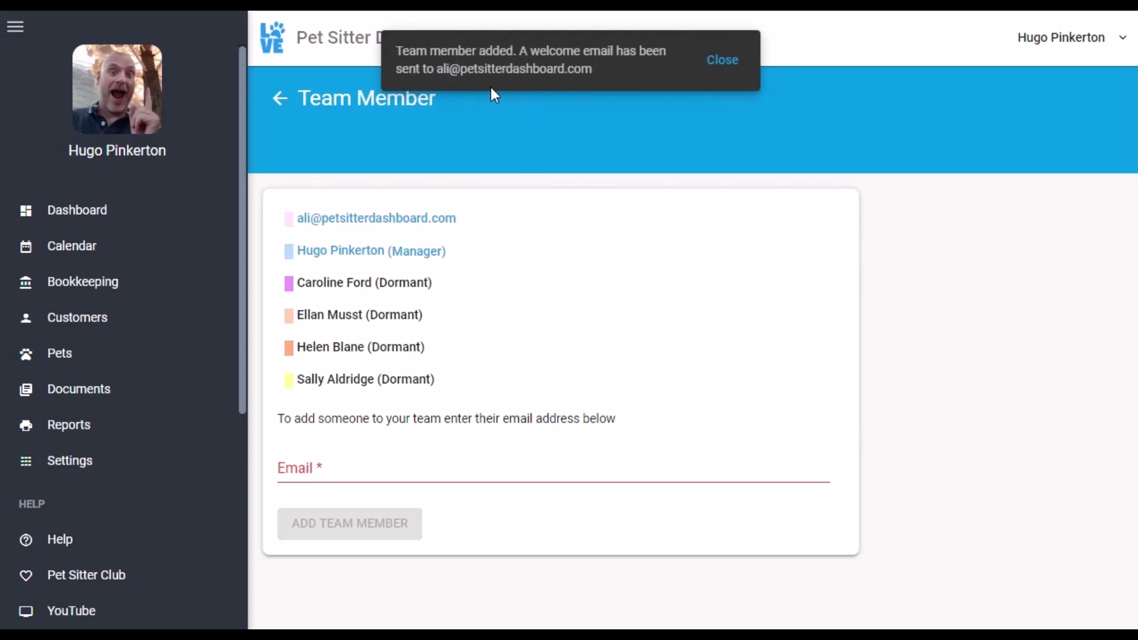
click(726, 64)
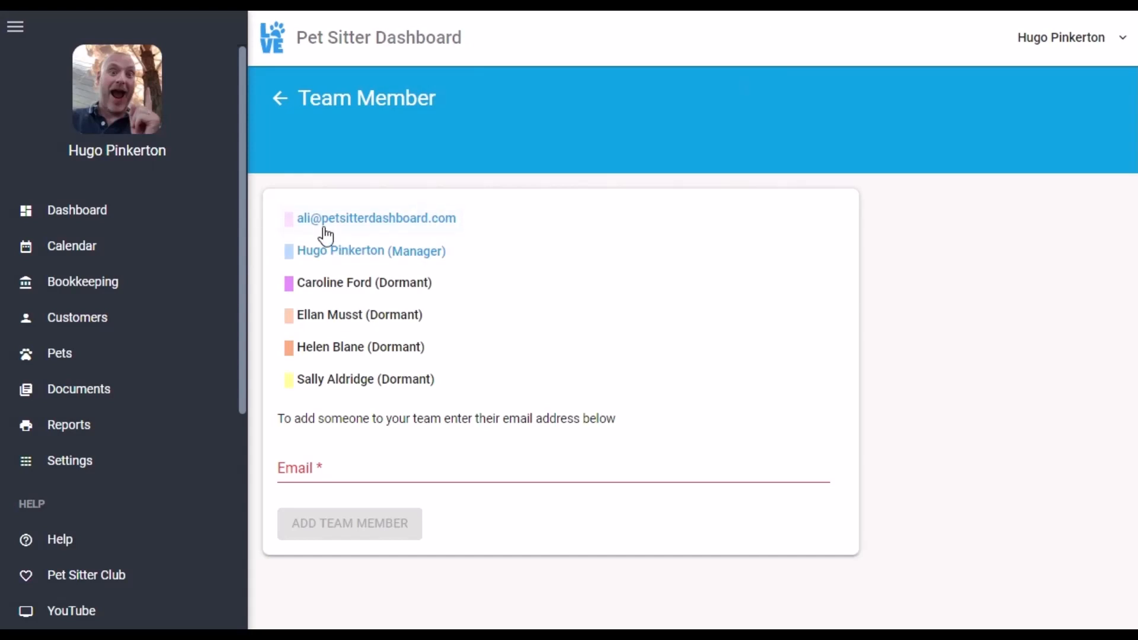
Open the new member's profile and enter their first and last name
click(369, 227)
click(446, 280)
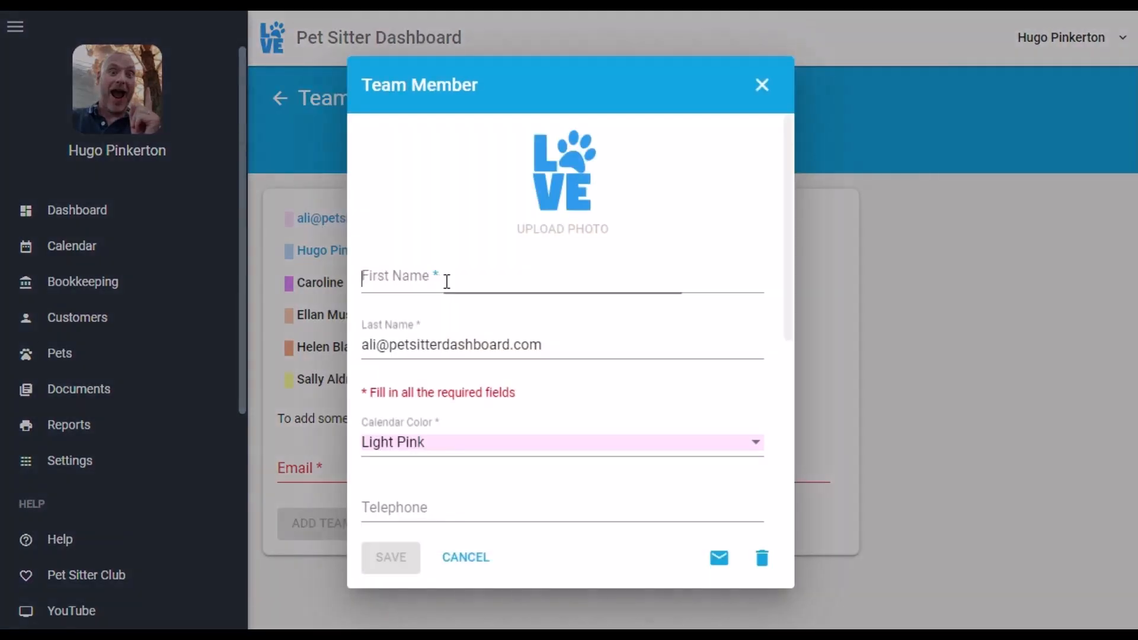
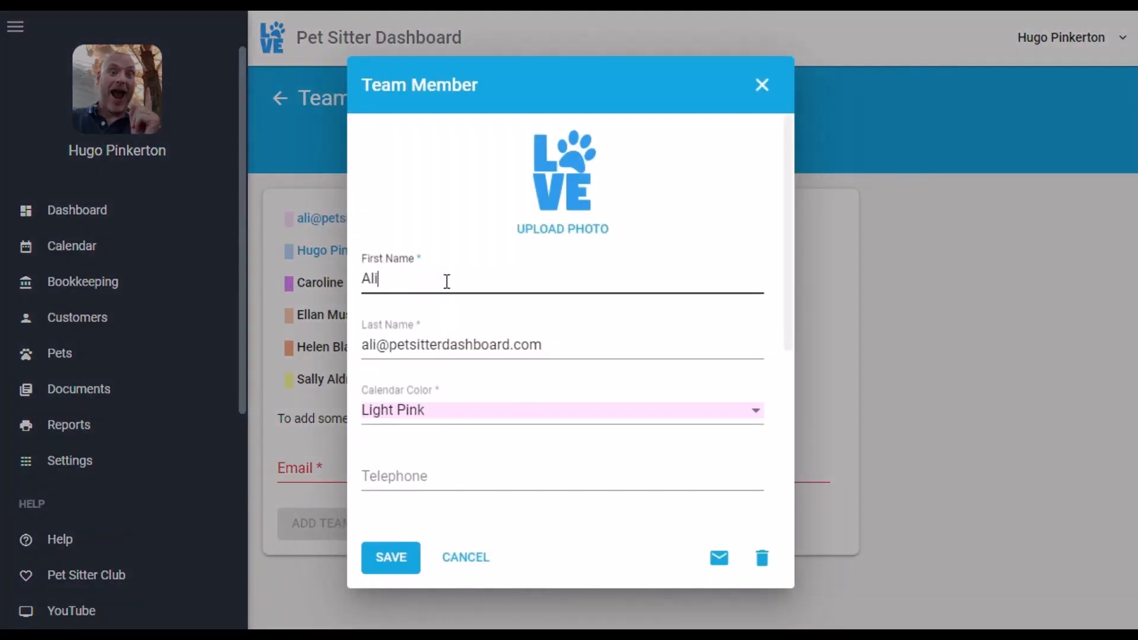
key(Tab)
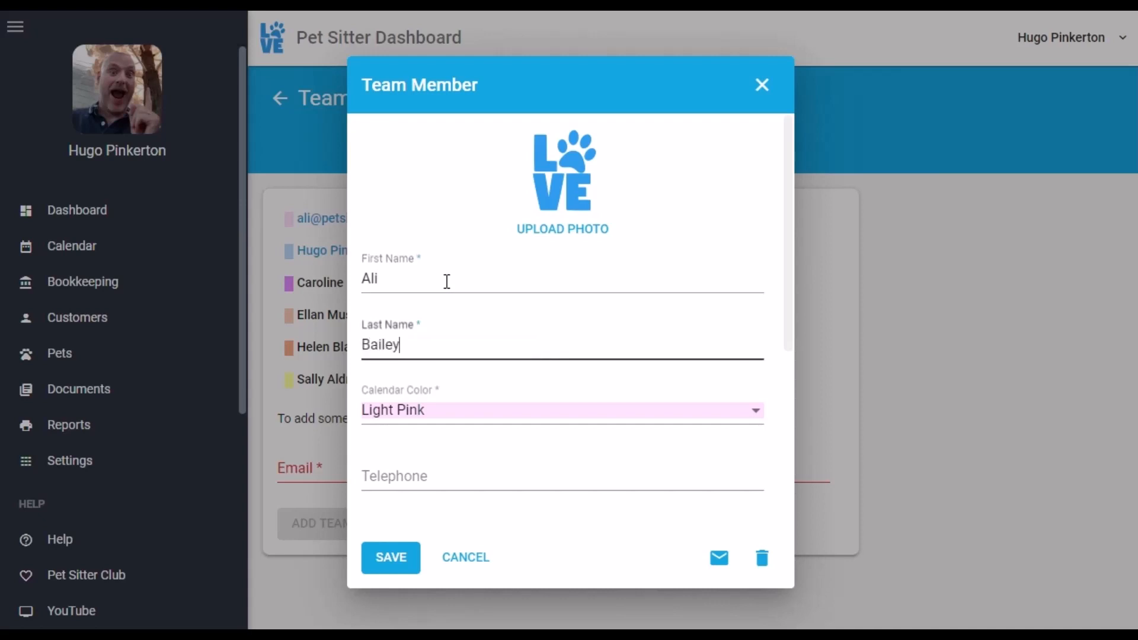
scroll(583, 308, down, 3)
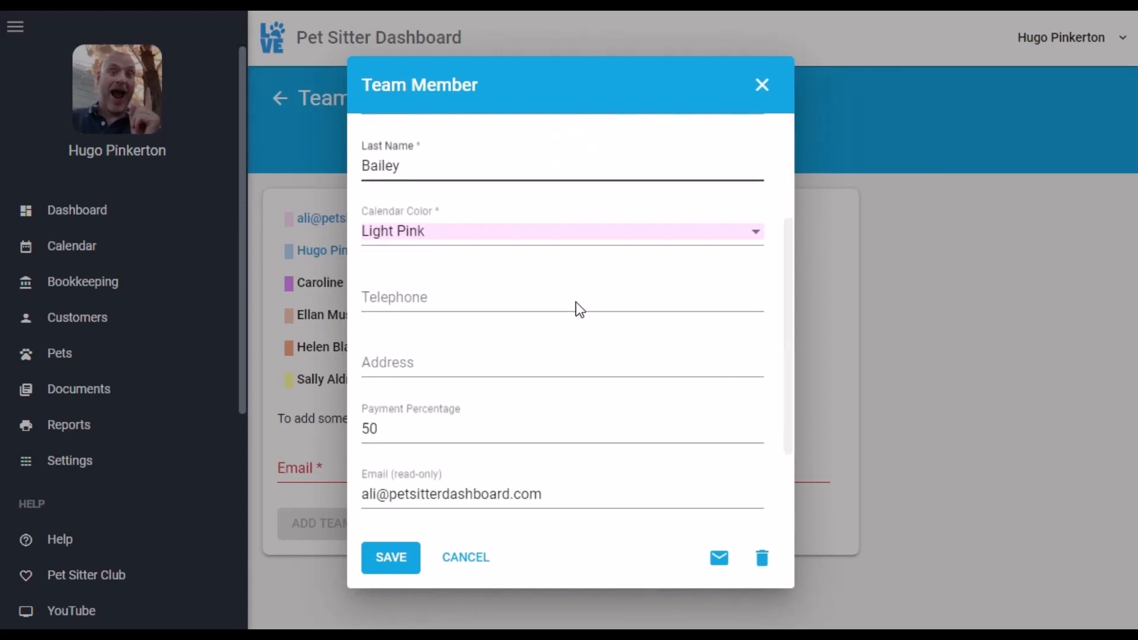
scroll(575, 299, up, 3)
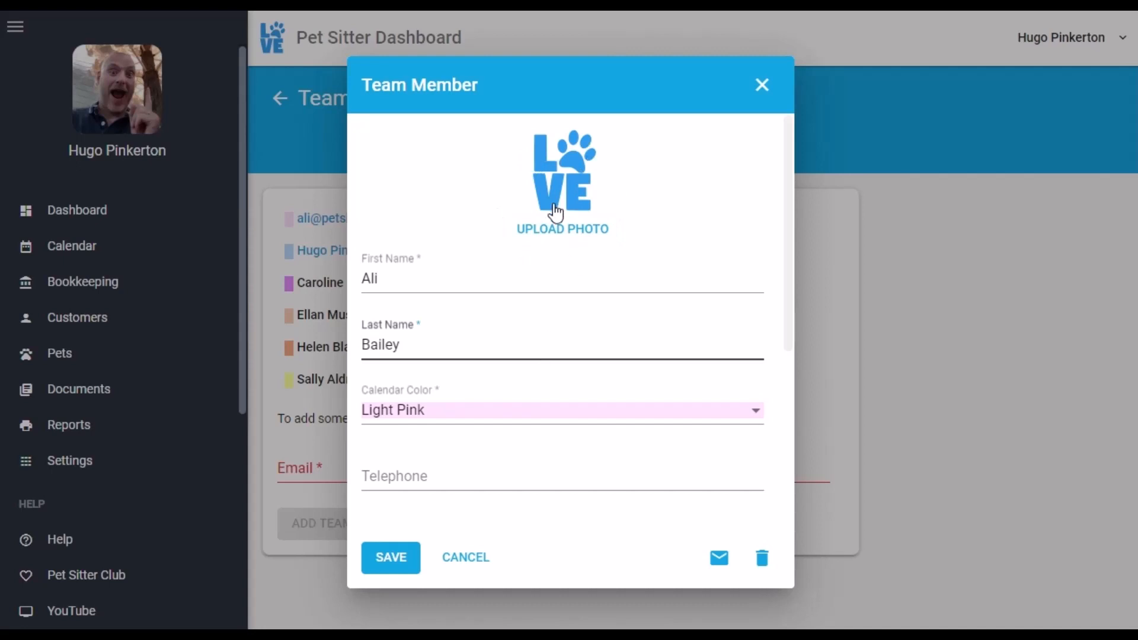
scroll(560, 291, down, 3)
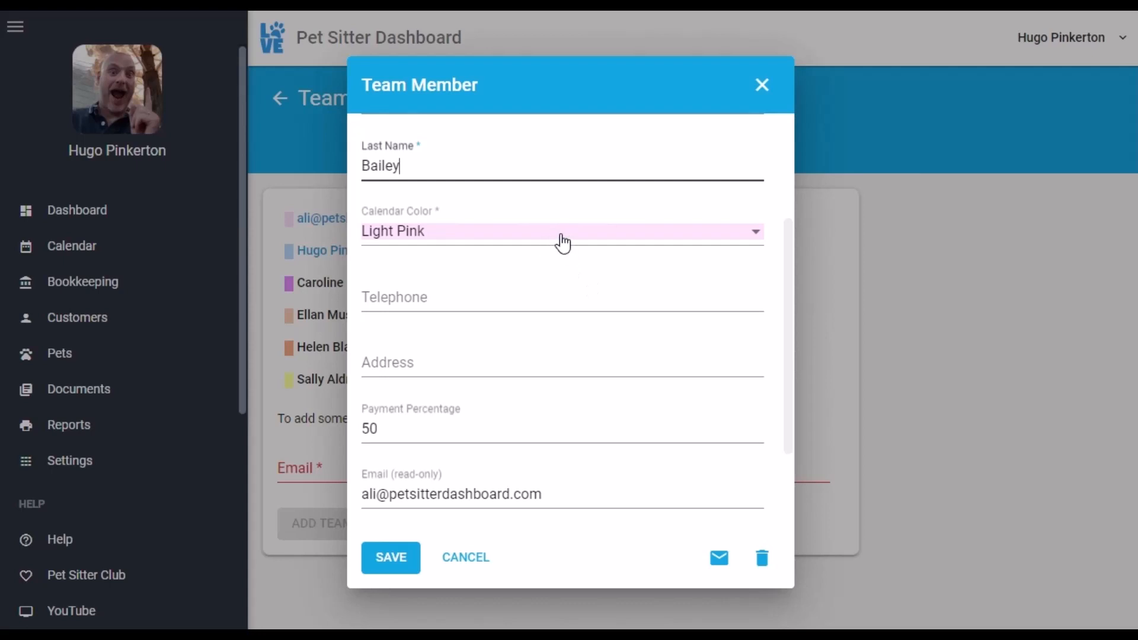
Fill in the member's telephone number and address, and save the profile
click(510, 290)
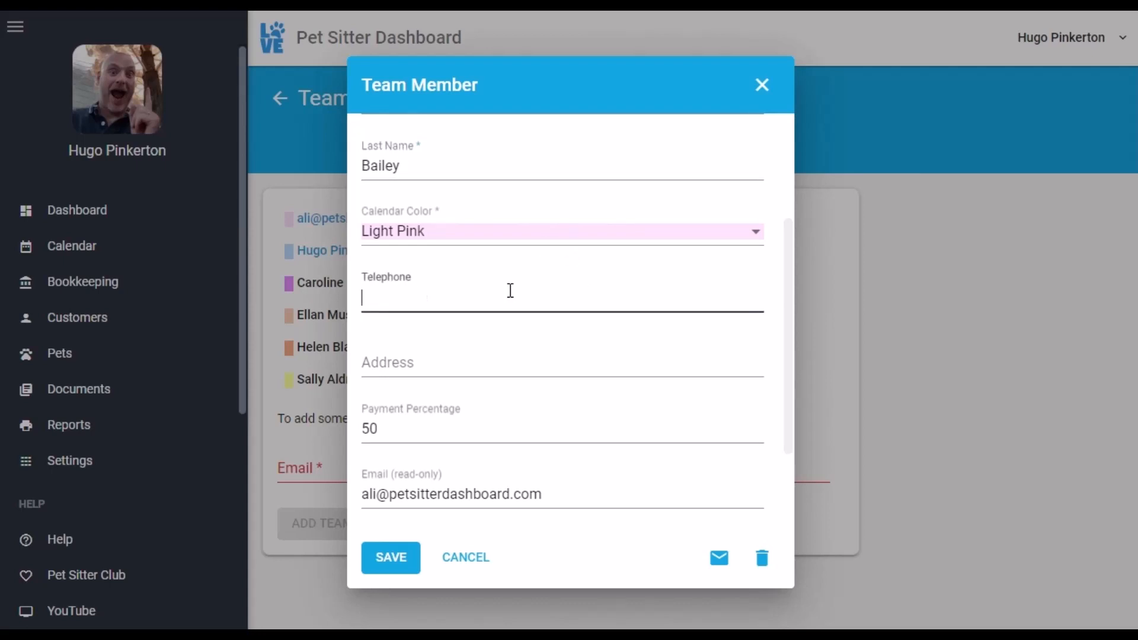
text(123456)
click(457, 356)
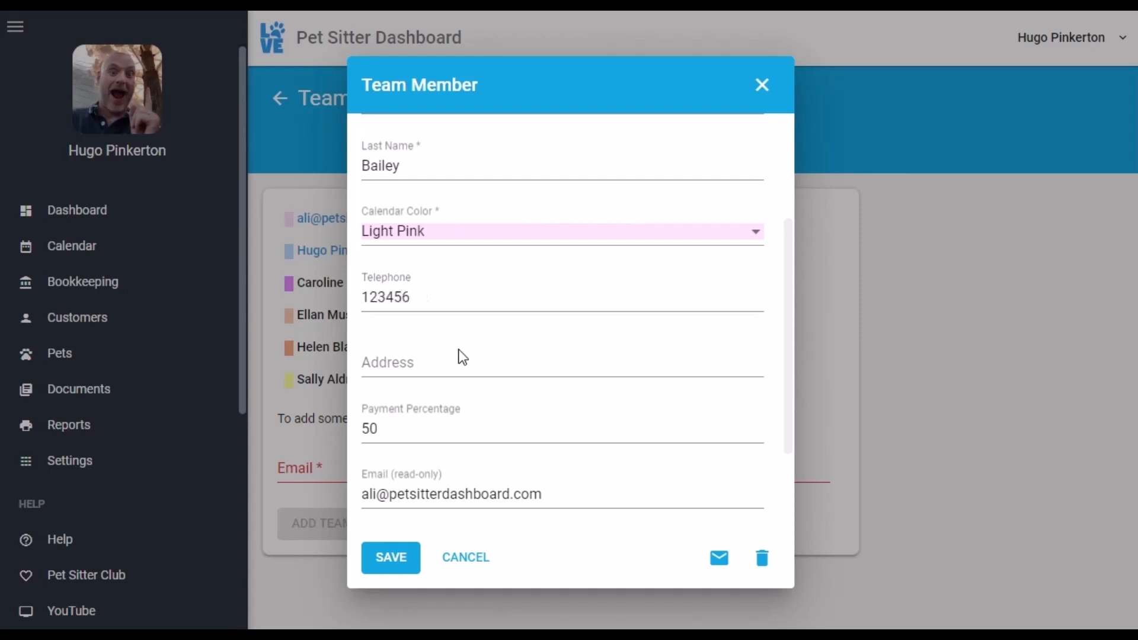
text(3432432)
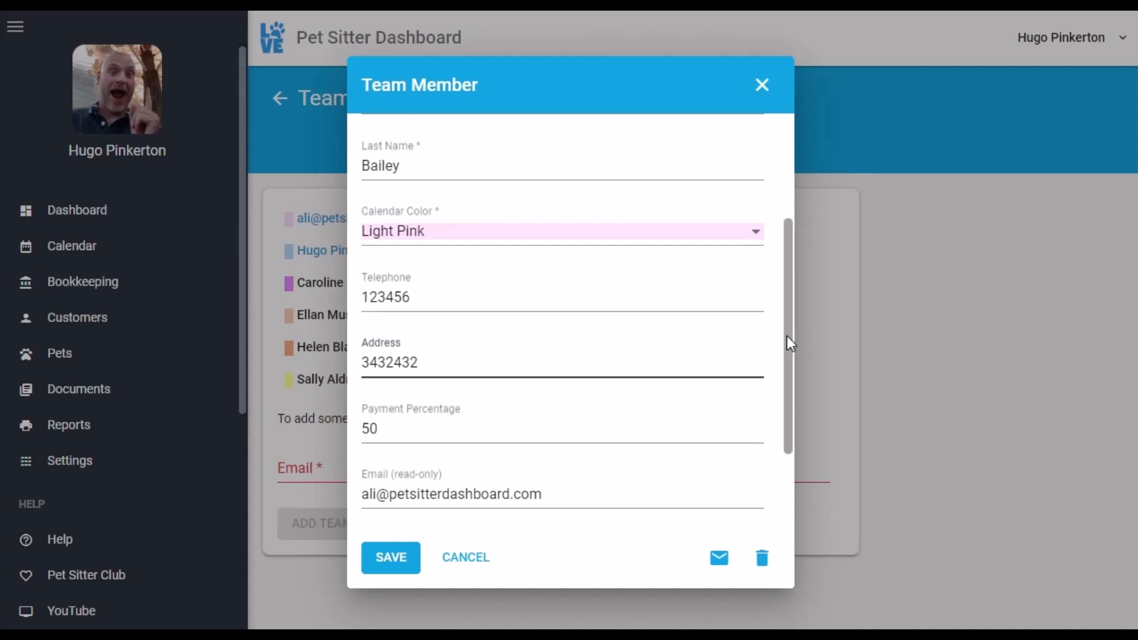
drag(787, 337, 789, 414)
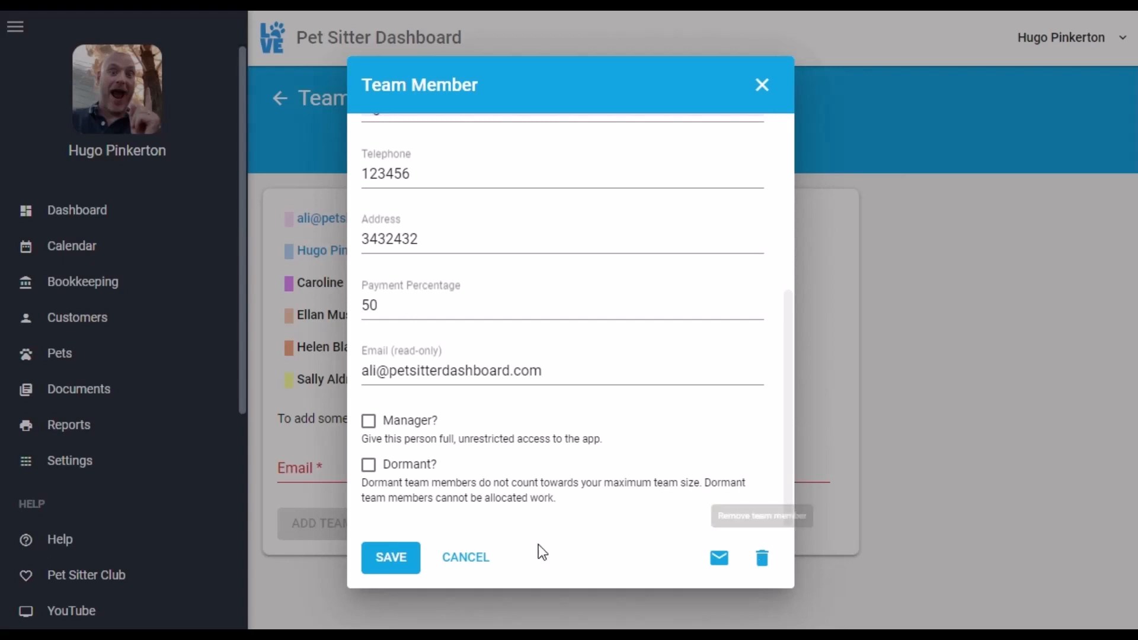
click(389, 560)
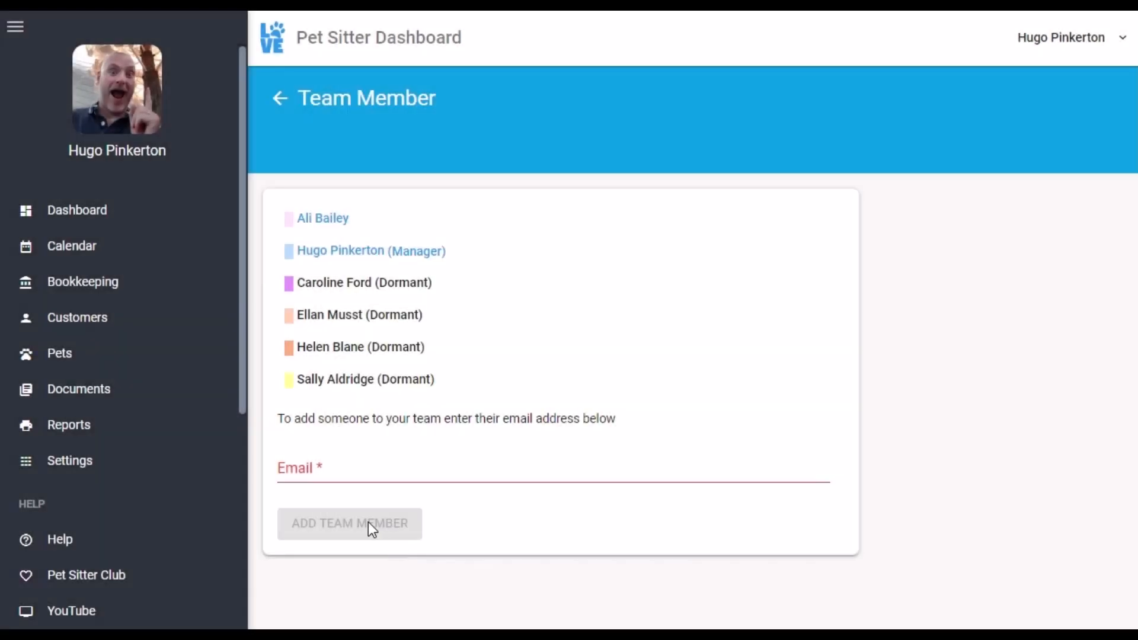
Assign the 20/11/22 15 Min. Dog Walk to the new member and show All Appointments
click(72, 213)
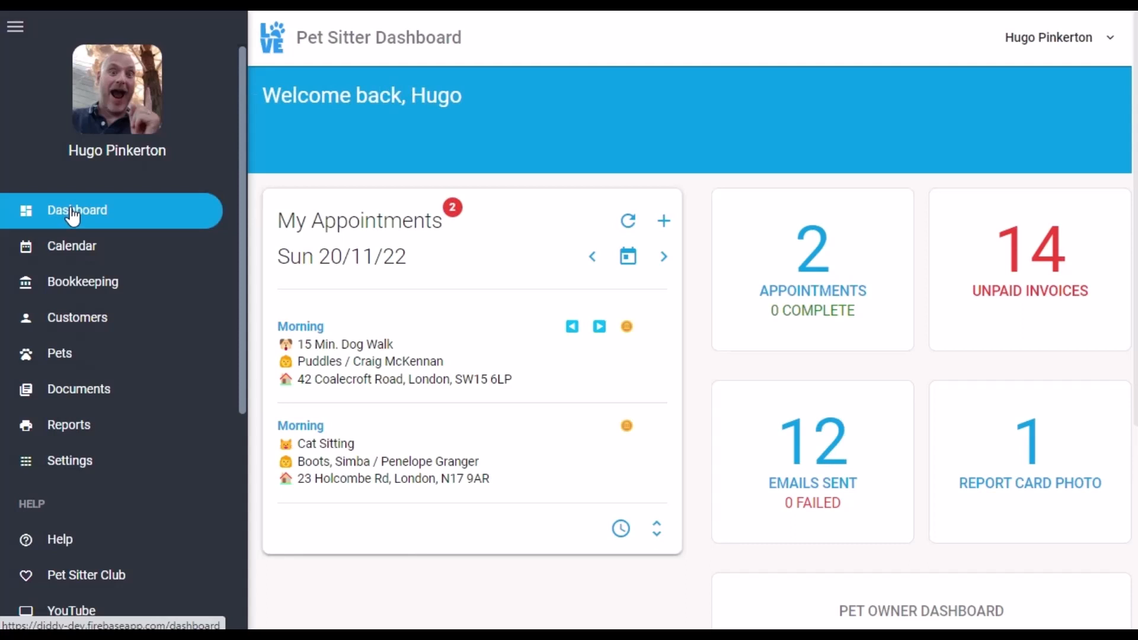
click(342, 363)
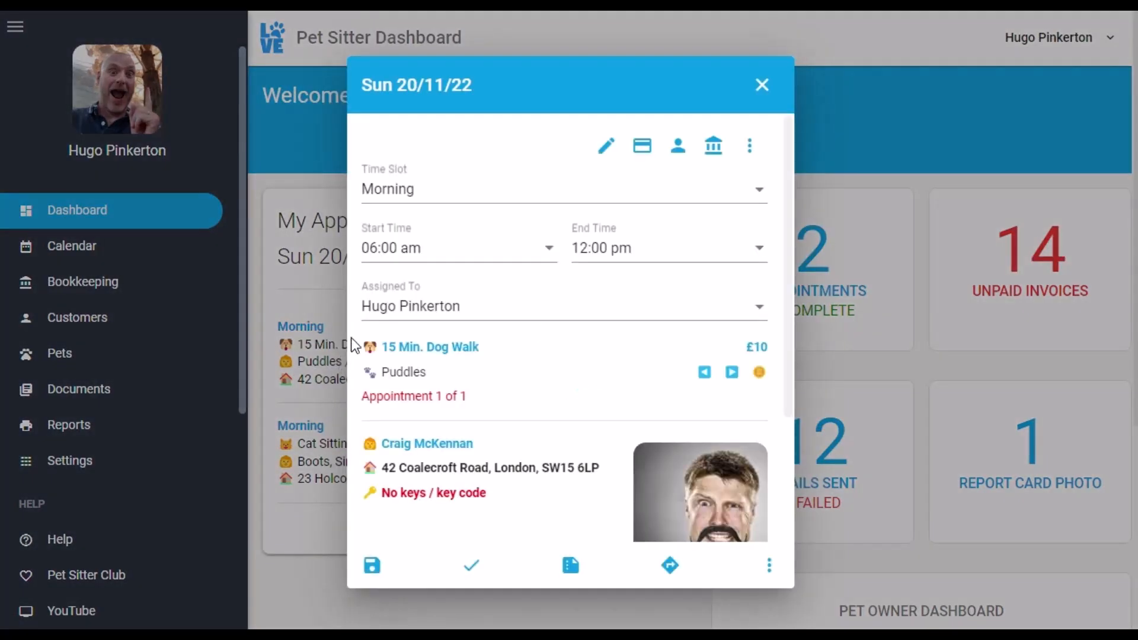
click(517, 317)
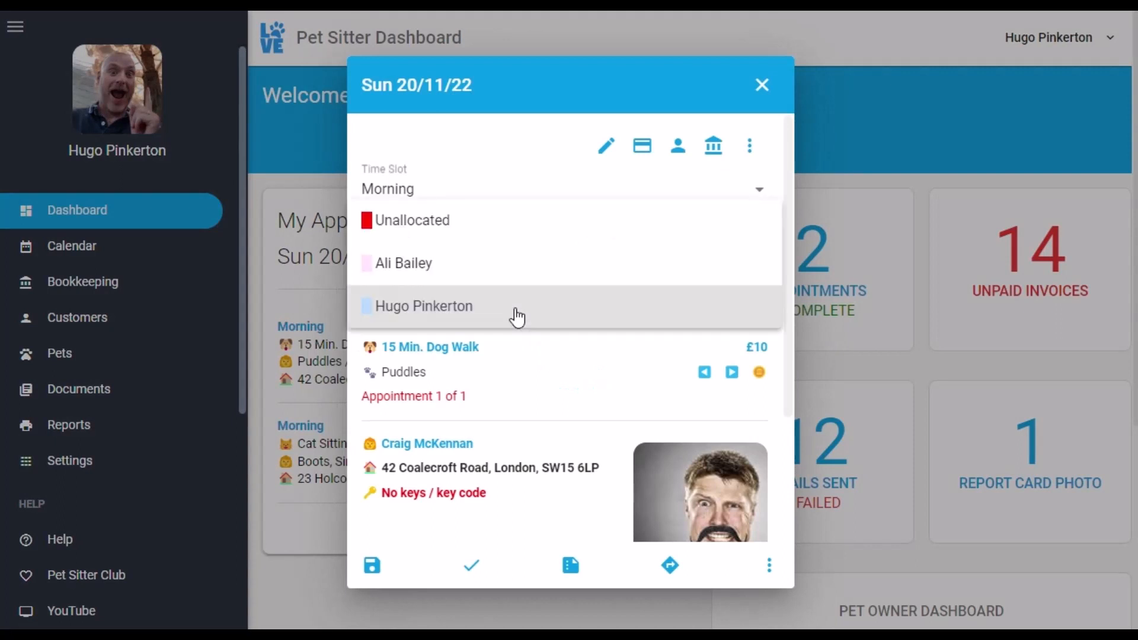
click(414, 268)
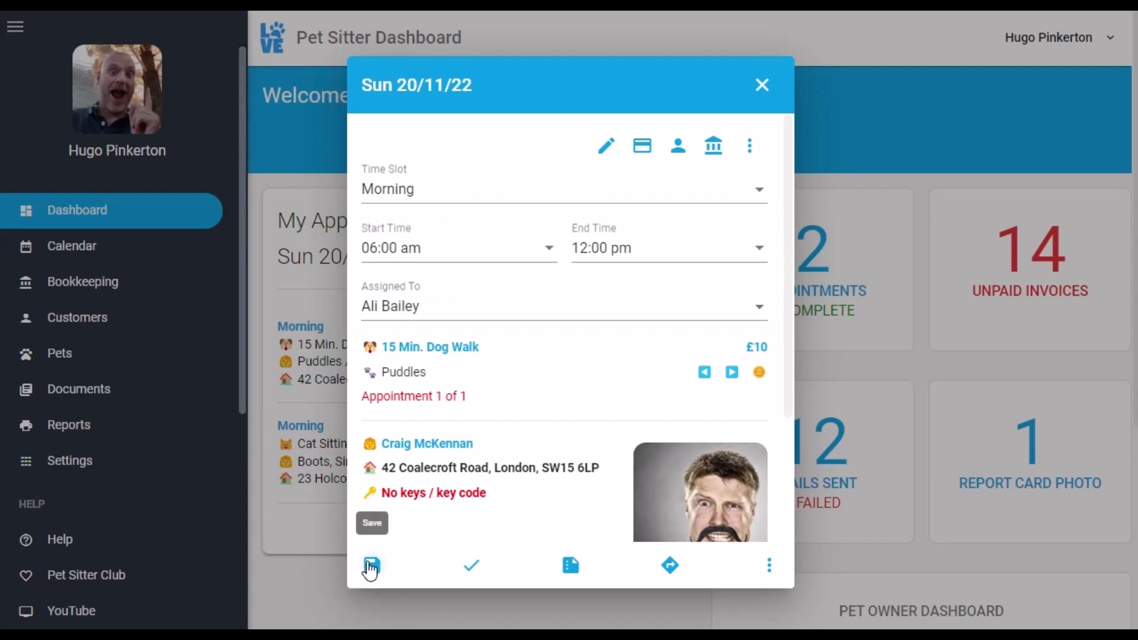
click(371, 565)
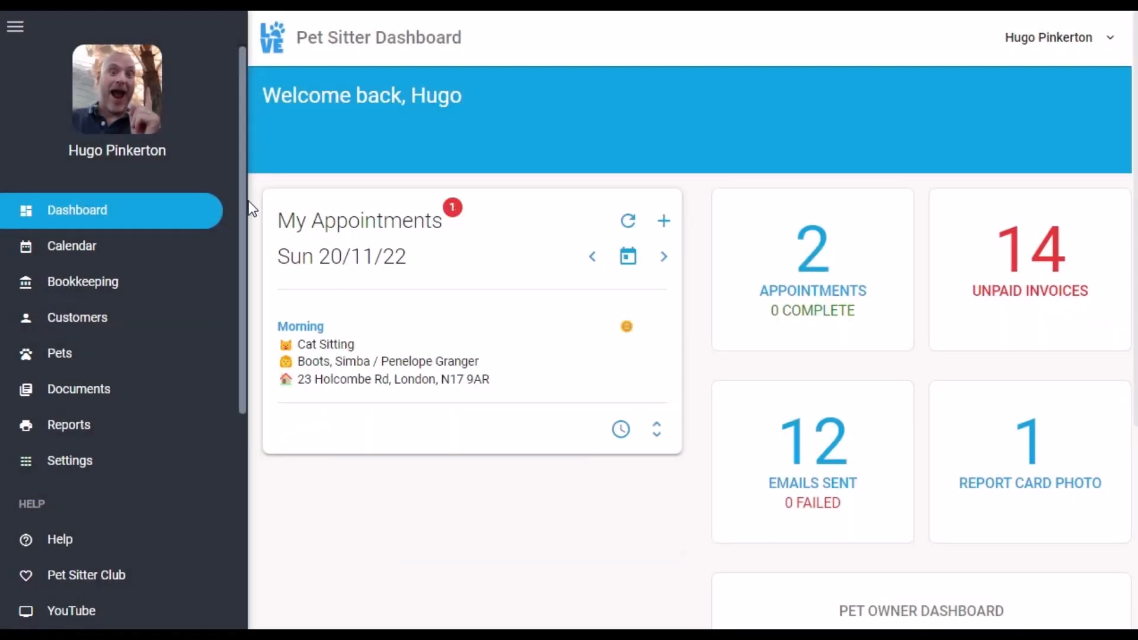
click(657, 439)
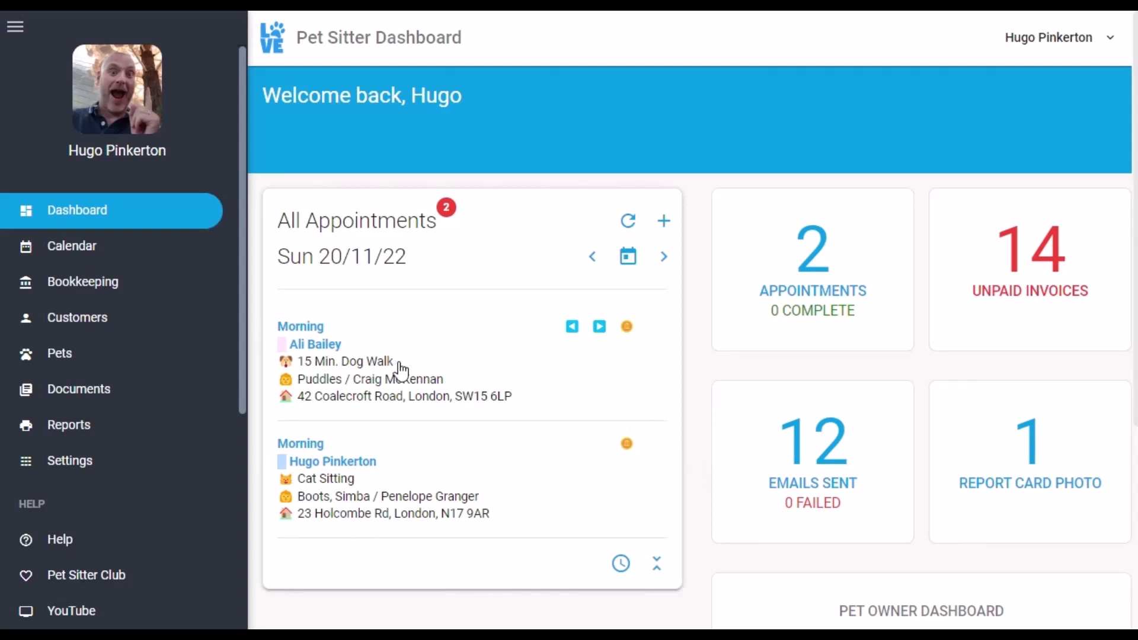
Set the calendar's Event color setting to Team members and save
click(81, 258)
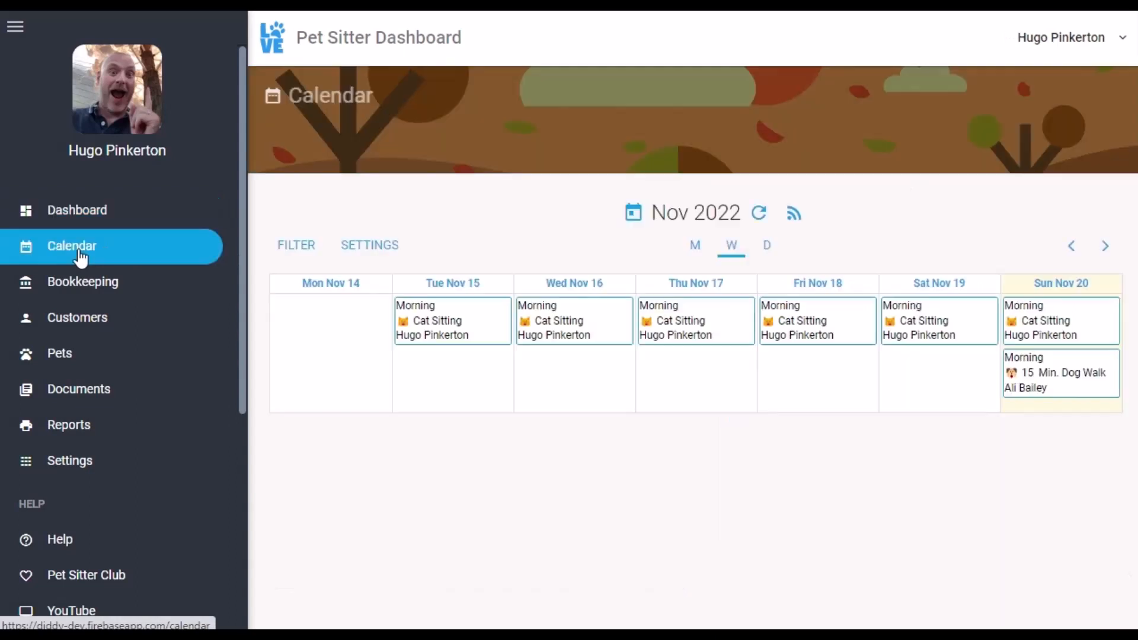
click(372, 248)
click(439, 254)
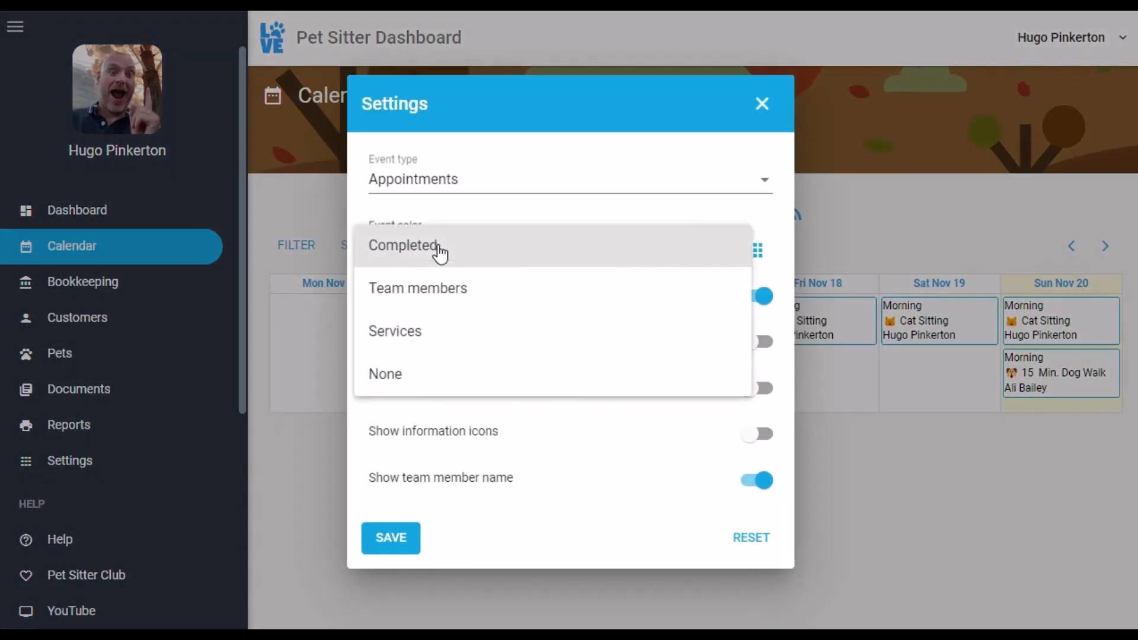
click(447, 296)
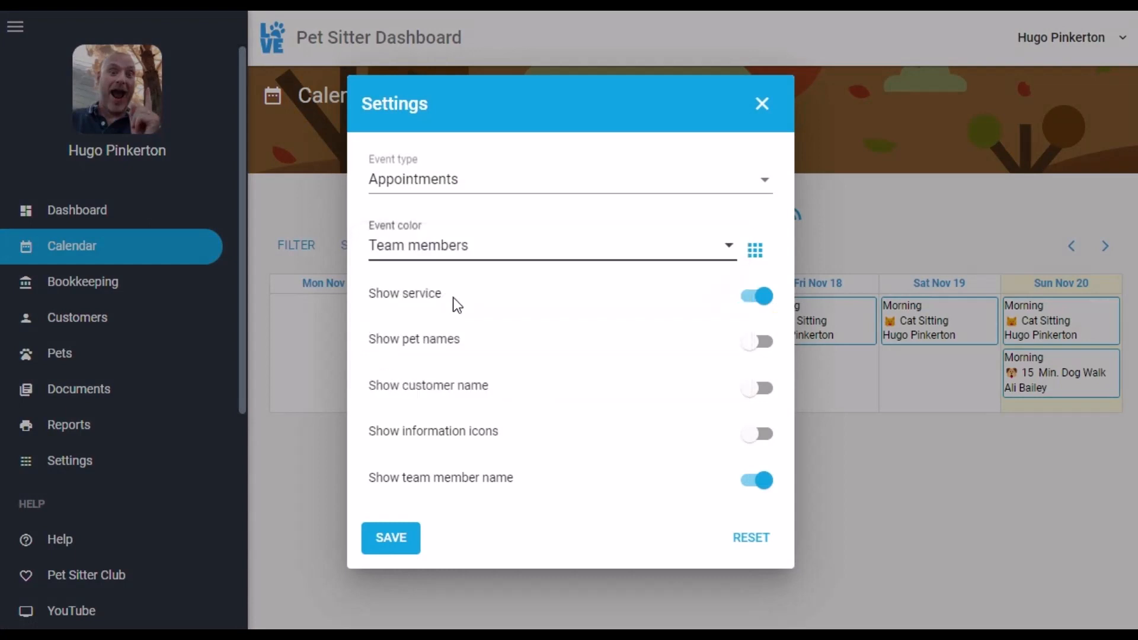
click(392, 538)
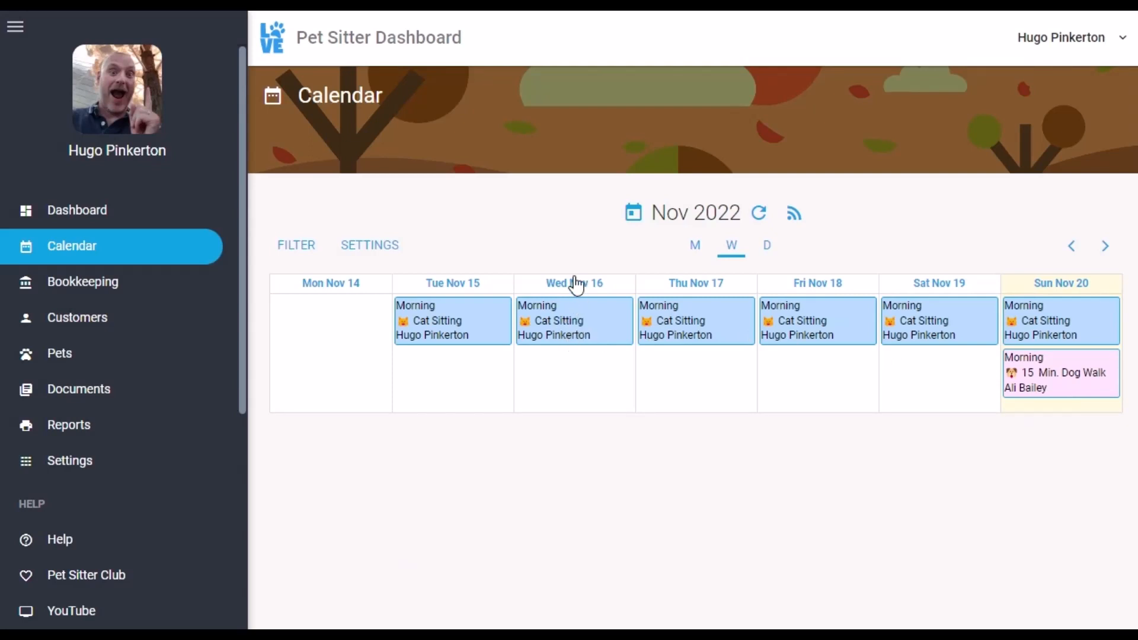
Reassign the Wed Nov 16 Cat Sitting and all subsequent appointments to the new member
click(562, 333)
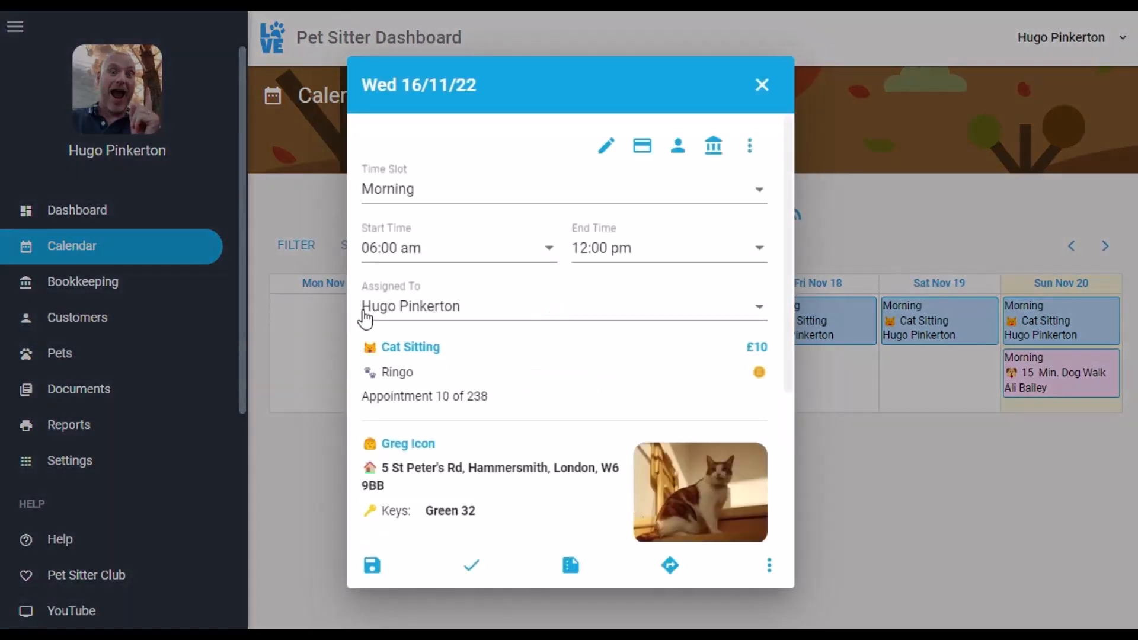
click(365, 318)
click(457, 269)
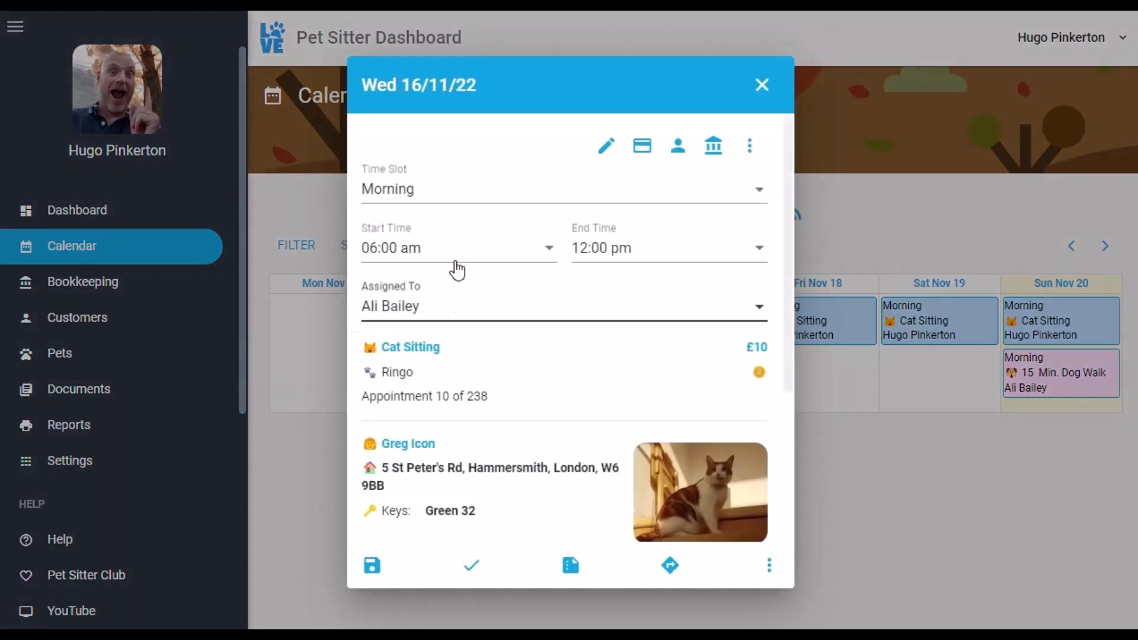
click(369, 567)
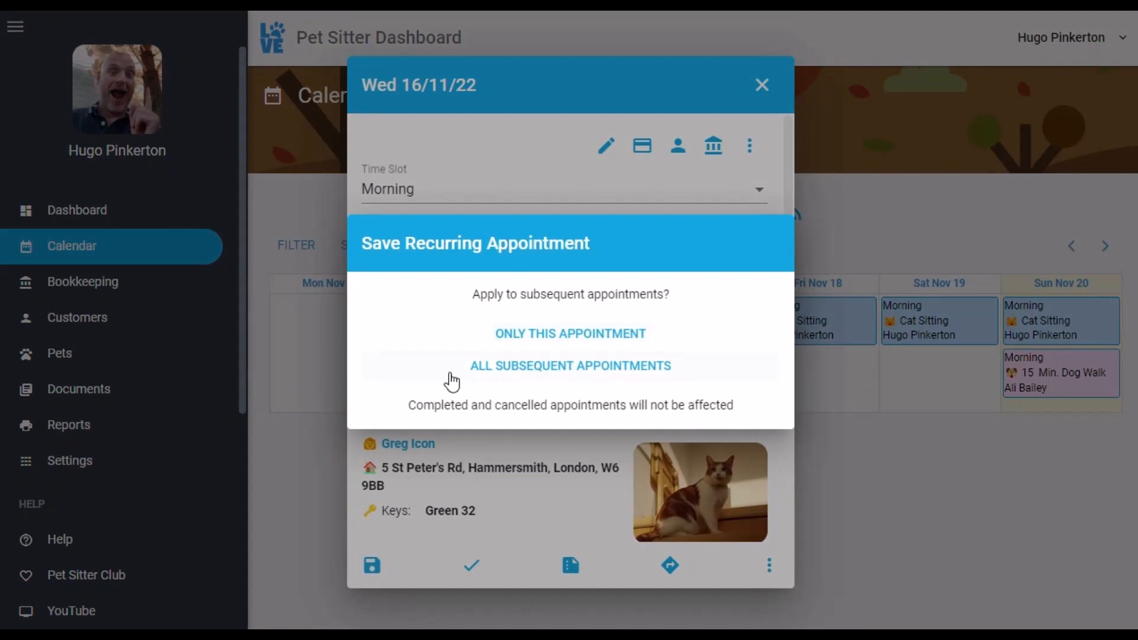
click(608, 370)
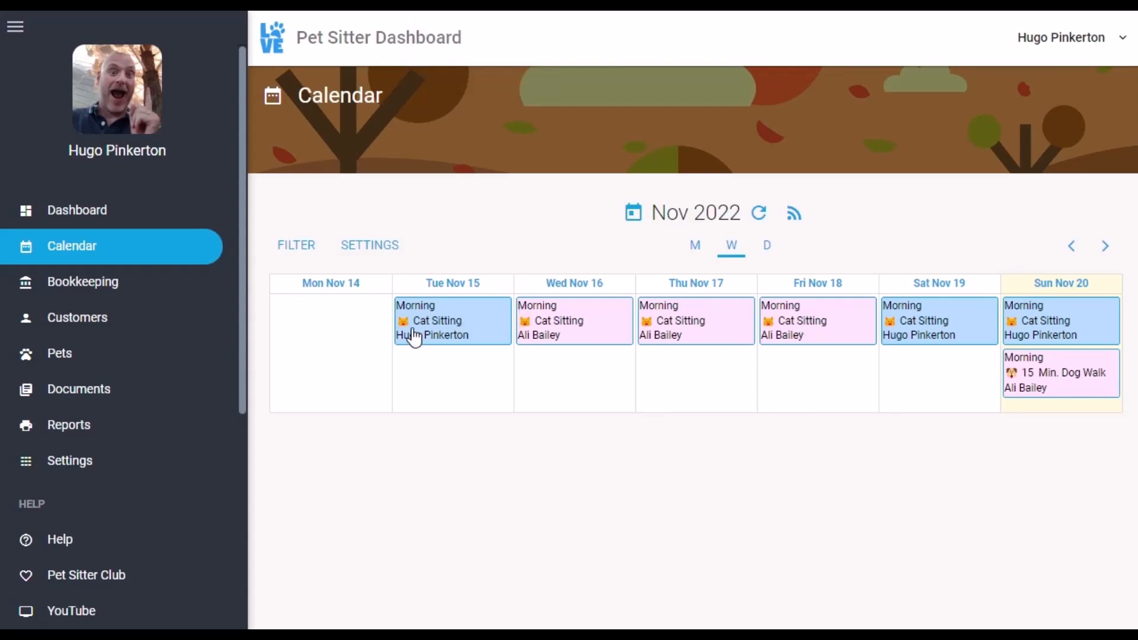
Reassign the Tue Nov 15 Cat Sitting and later ones to the new member, then open Reports
click(435, 323)
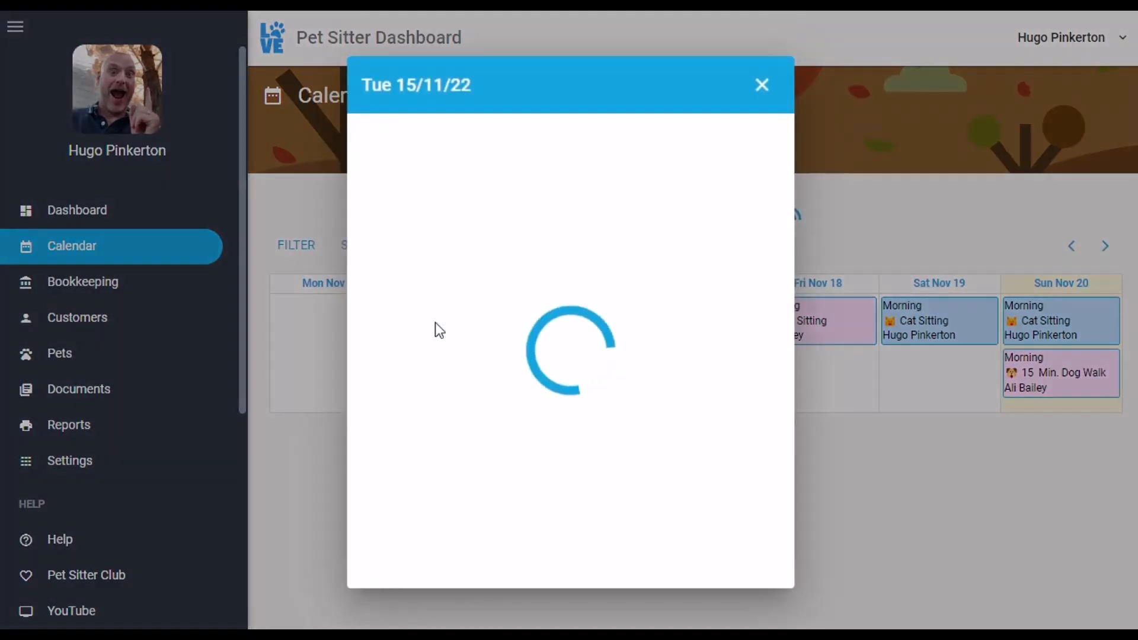
click(450, 318)
click(445, 263)
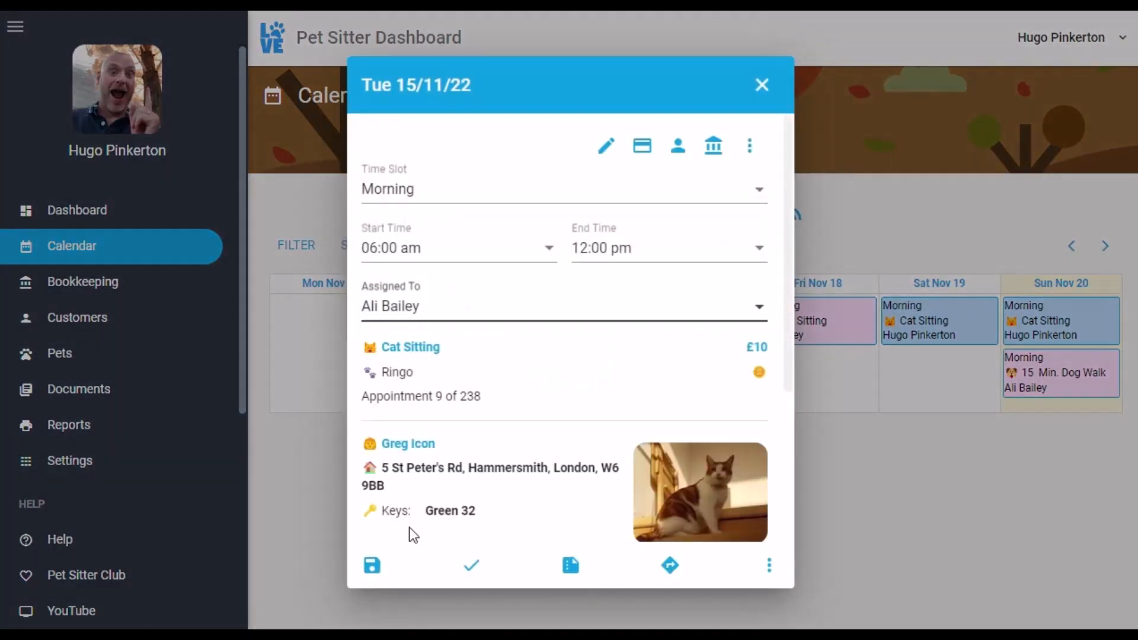
click(368, 576)
click(563, 371)
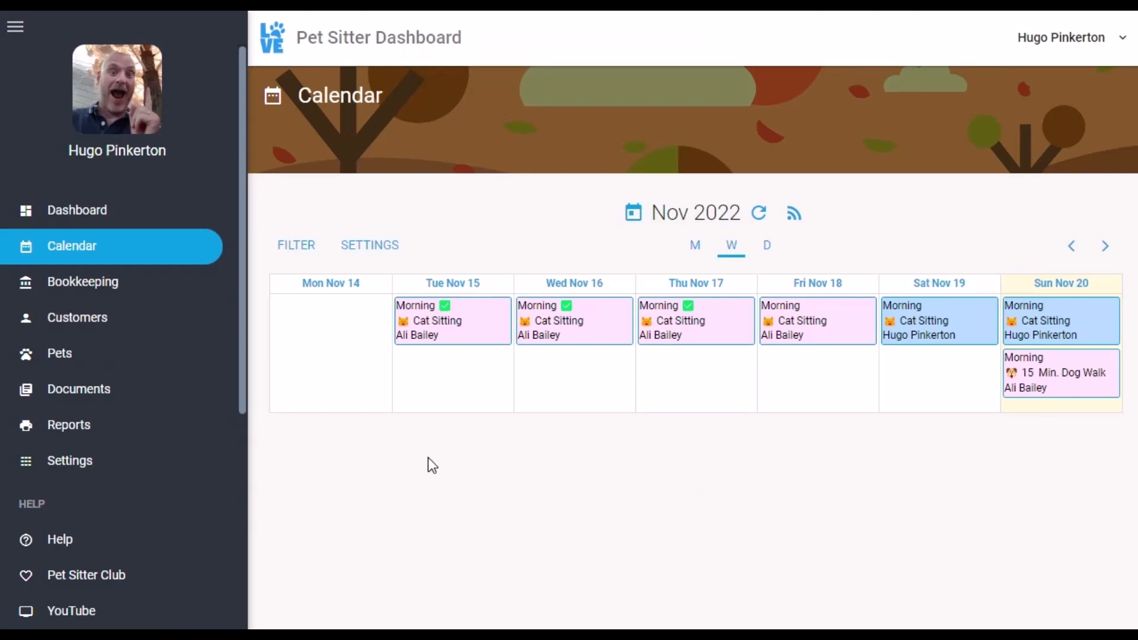
click(50, 430)
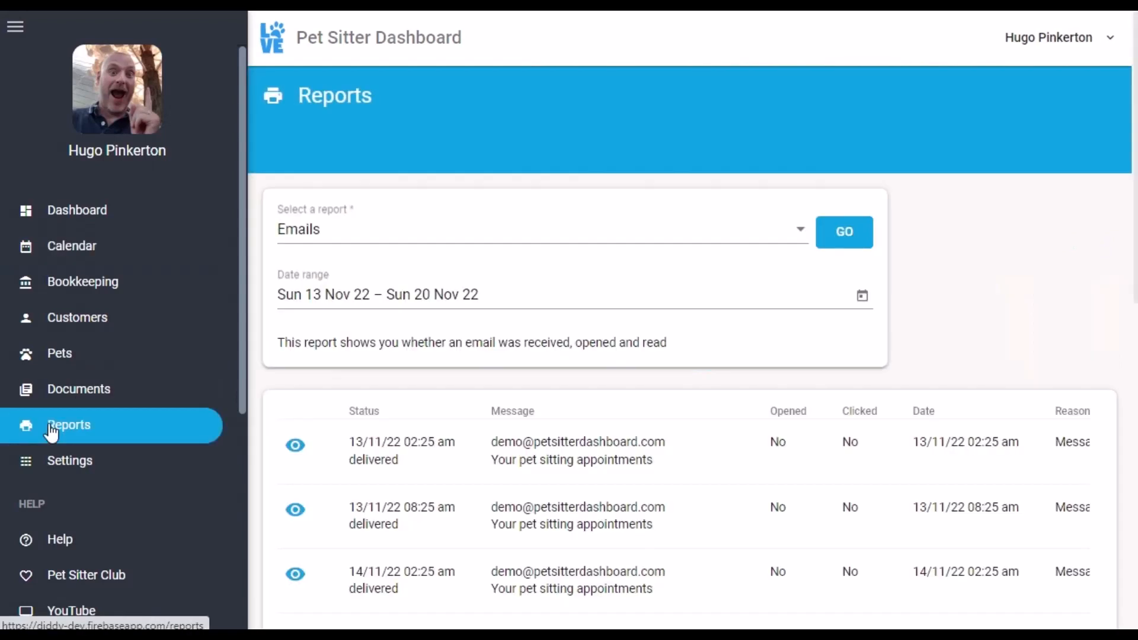
Select the Payroll (summary) report and scroll to its results table
click(440, 230)
scroll(446, 318, down, 2)
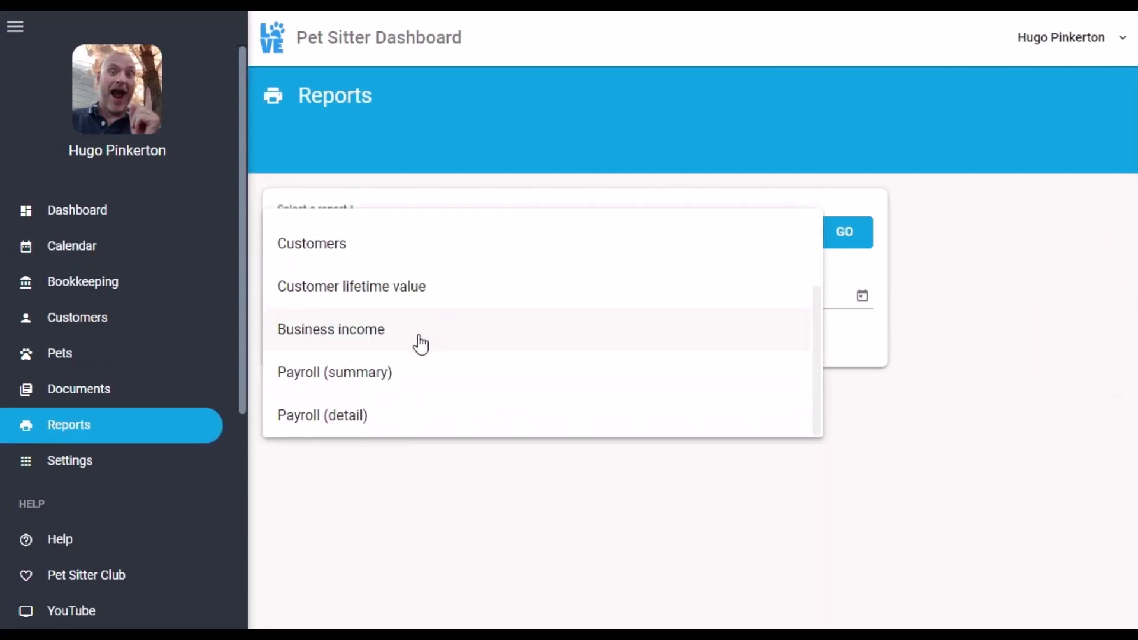
click(429, 376)
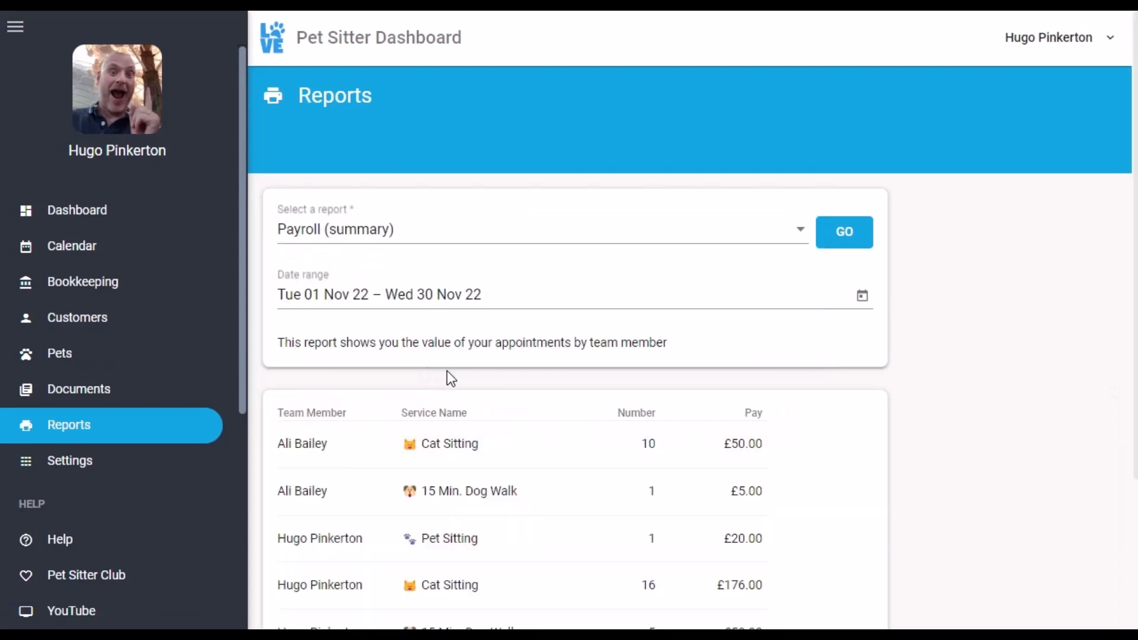
scroll(993, 334, down, 3)
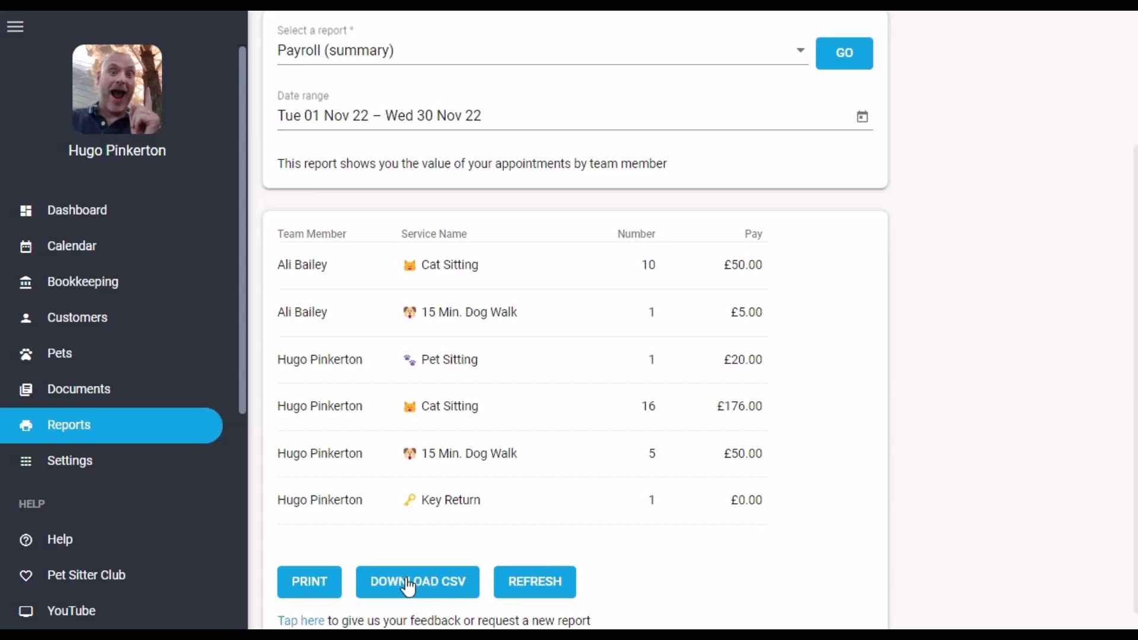
Change the payroll report's date range to 1–31 October 2022
click(862, 117)
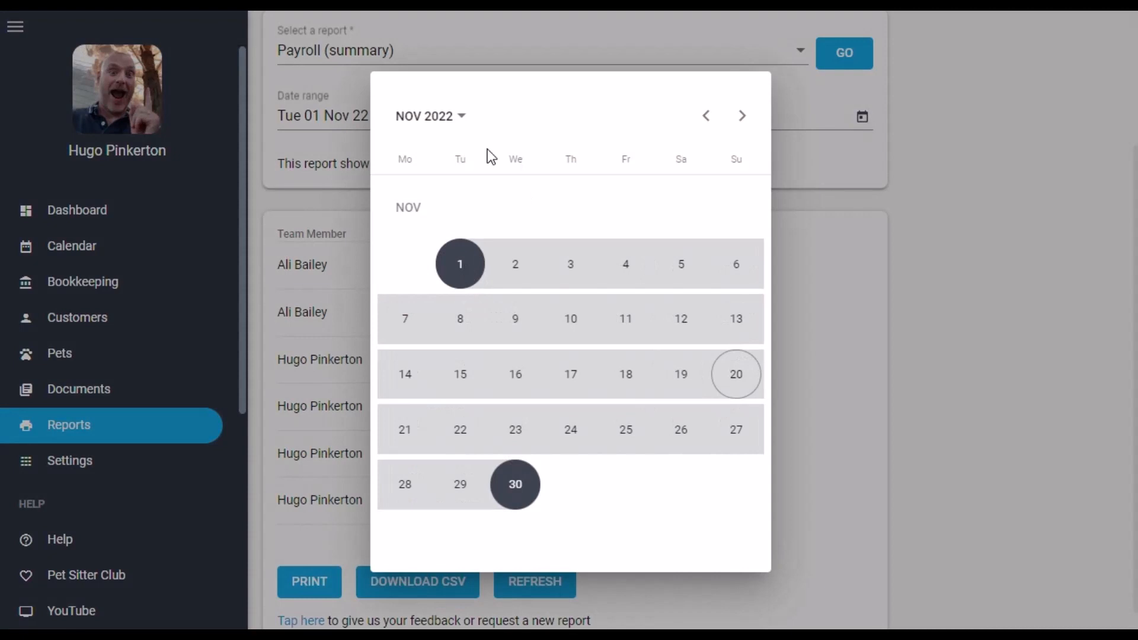
click(704, 116)
click(679, 220)
click(405, 484)
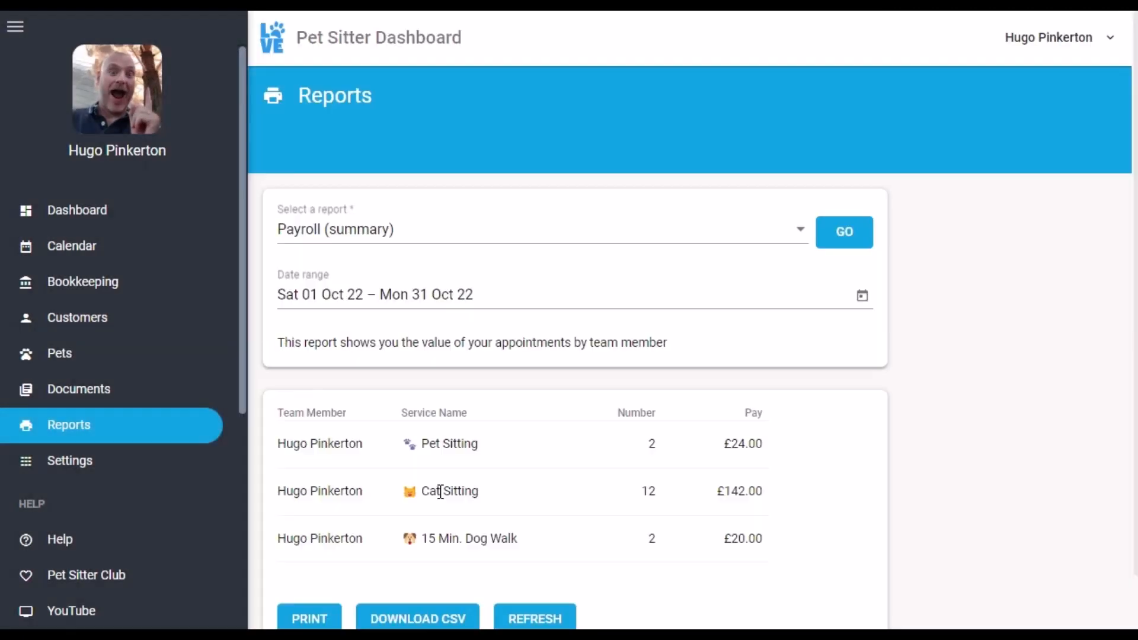
scroll(770, 403, down, 1)
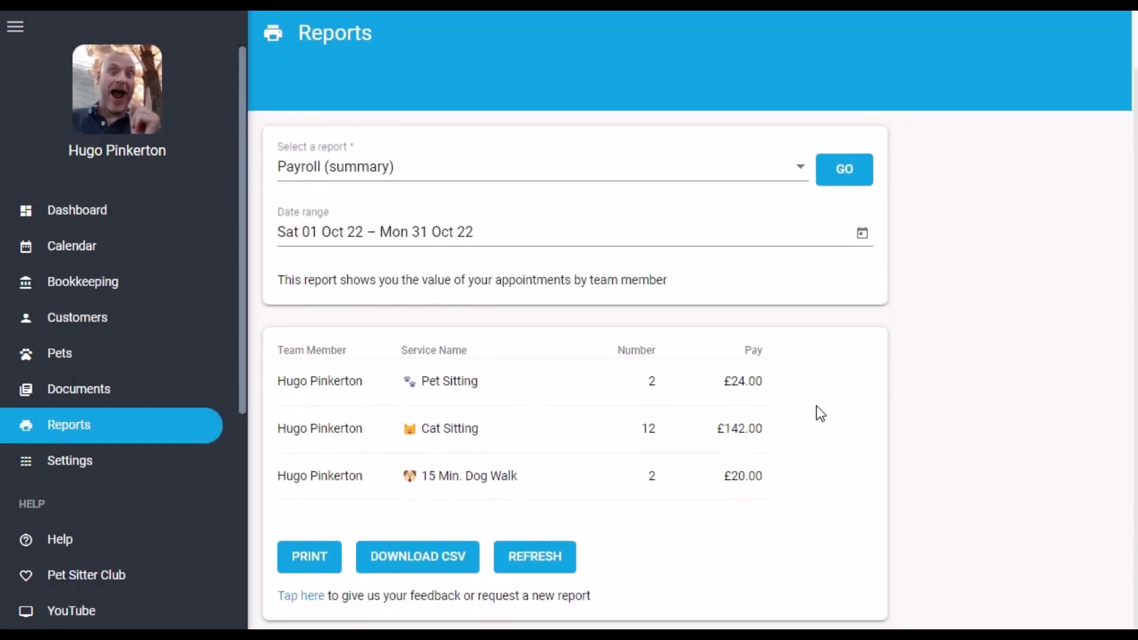